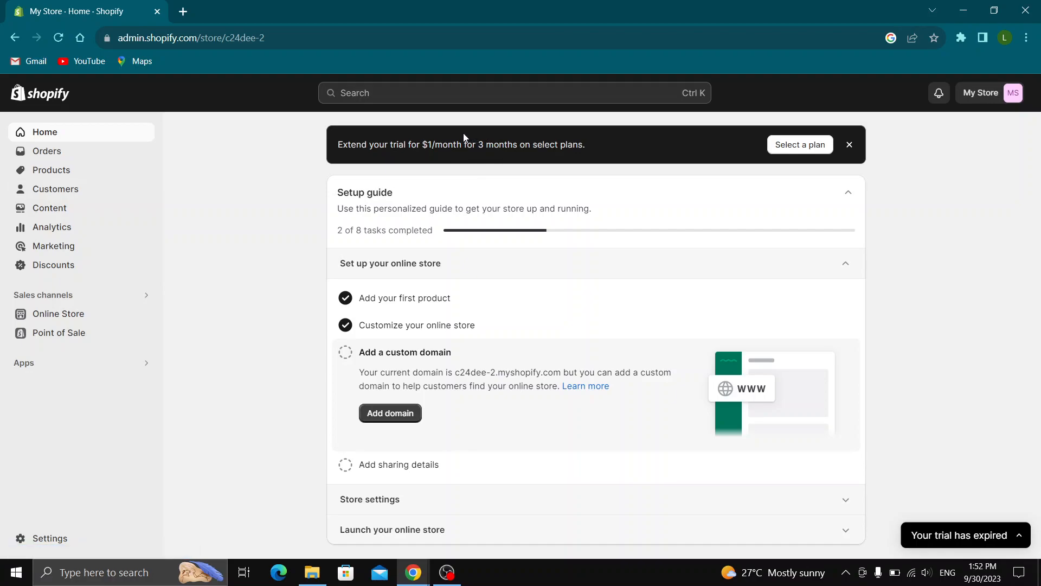
Go to the store's Settings so the store details page is showing
left_click(48, 538)
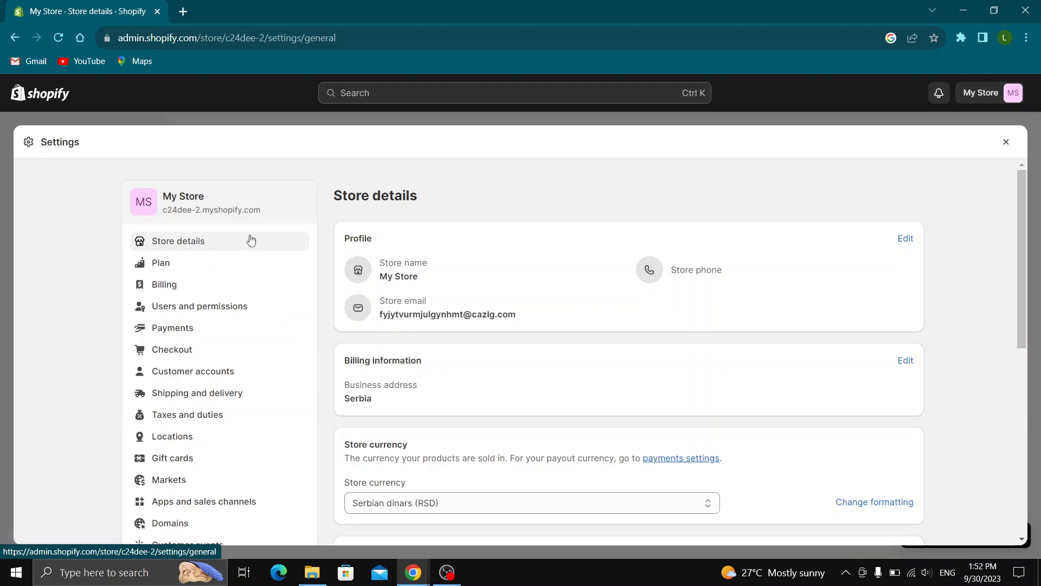
From Users and permissions, start a new blank Add staff form
left_click(216, 310)
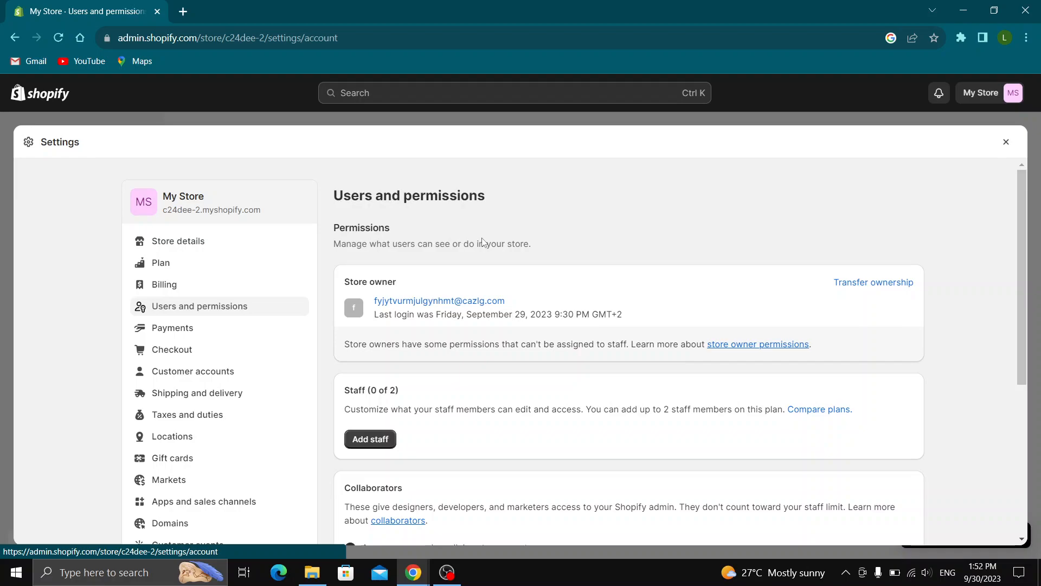
scroll(472, 248, "down", 1)
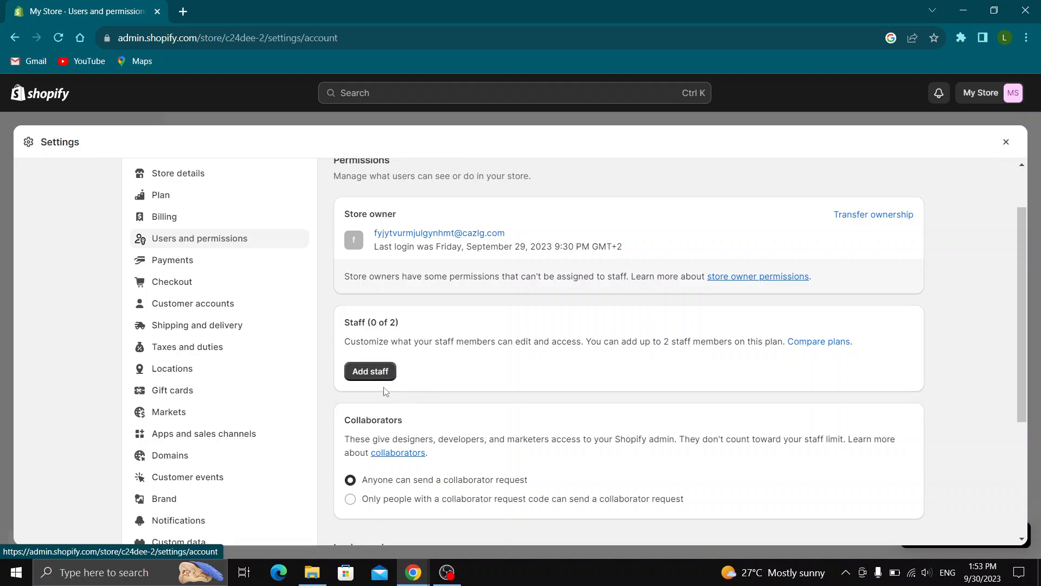
left_click(370, 371)
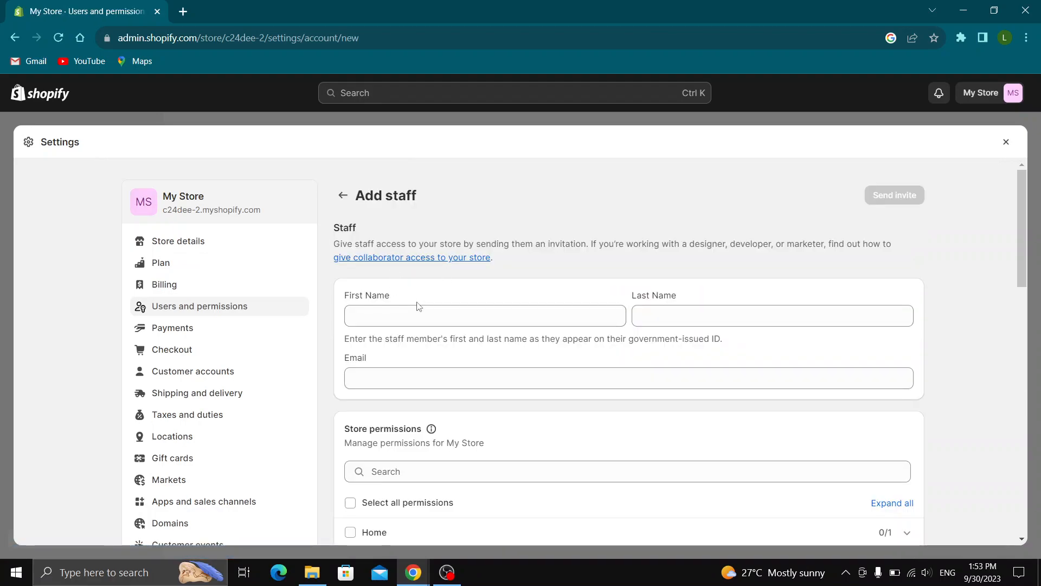
Expand App development and grant the new staff member all store permissions at once
left_click(415, 314)
left_click(719, 315)
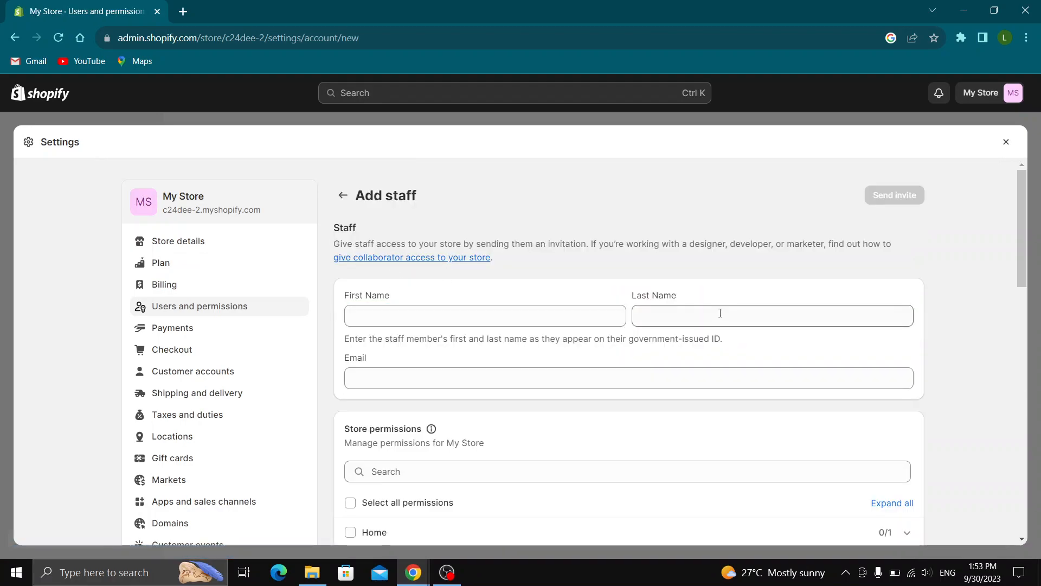
scroll(719, 315, "down", 3)
scroll(480, 286, "down", 1)
scroll(585, 350, "down", 5)
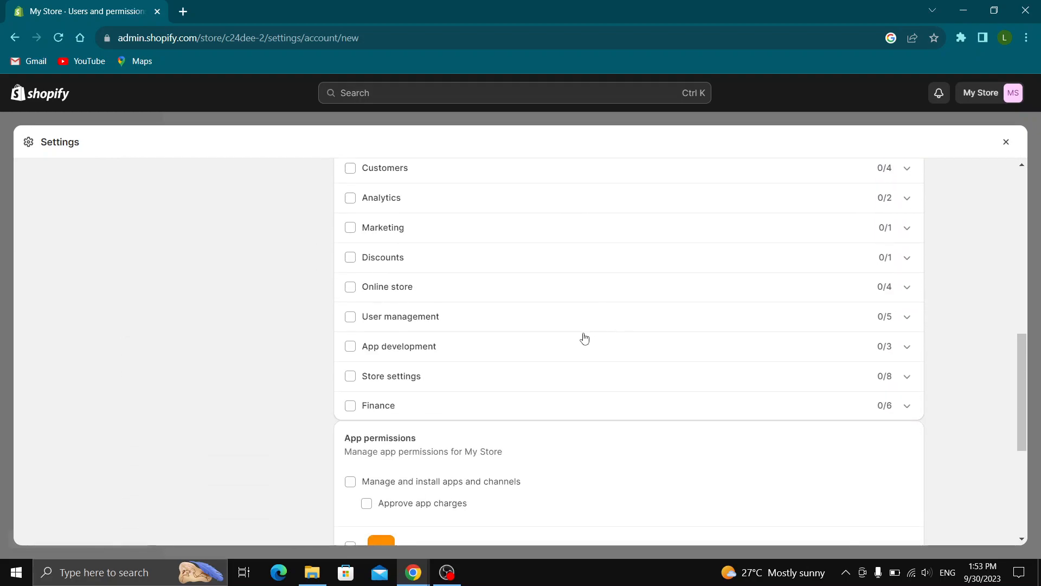
scroll(536, 337, "up", 2)
scroll(418, 406, "up", 5)
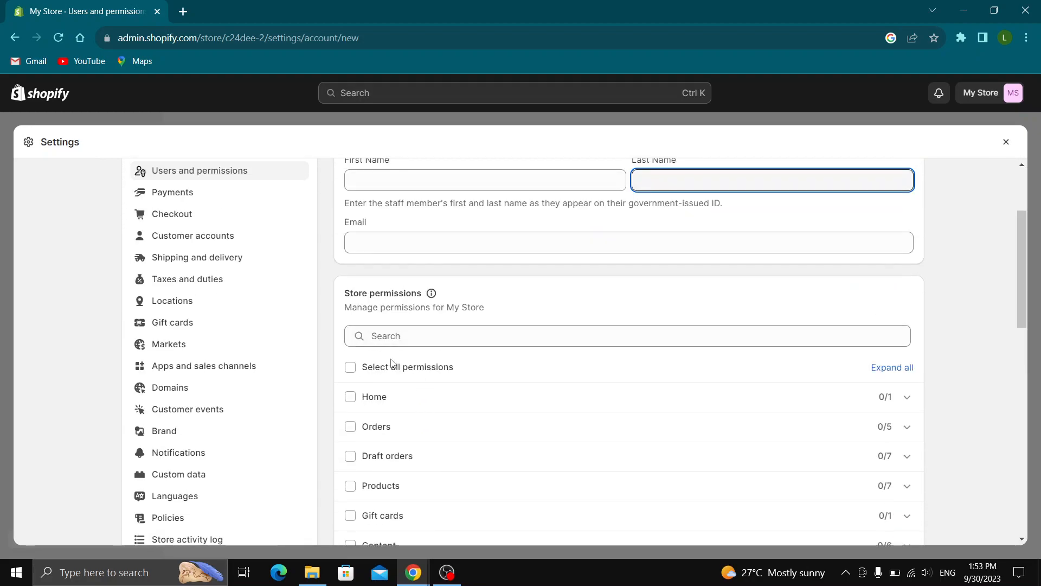
scroll(418, 400, "down", 8)
left_click(399, 211)
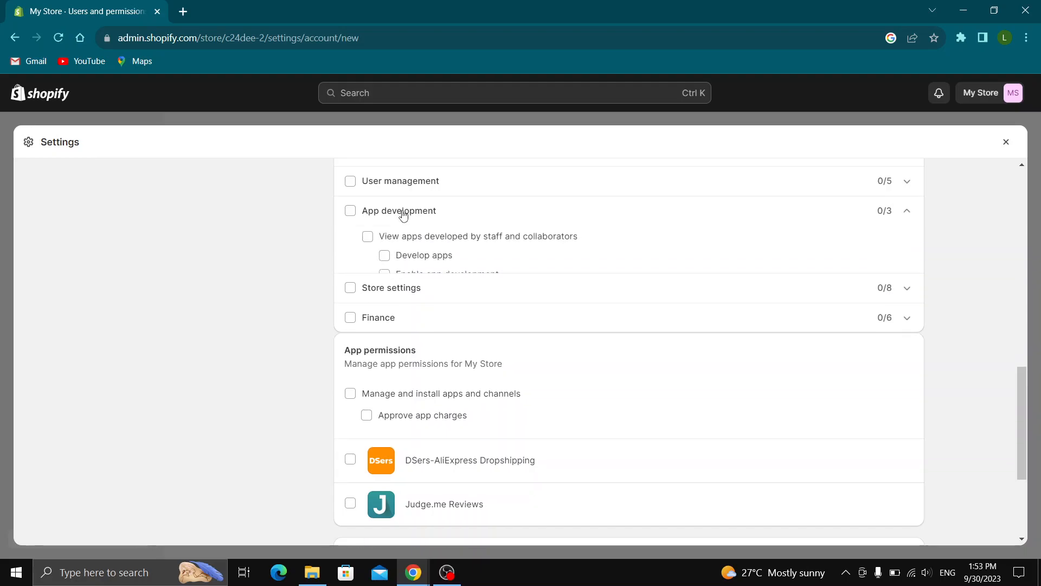
scroll(431, 309, "up", 2)
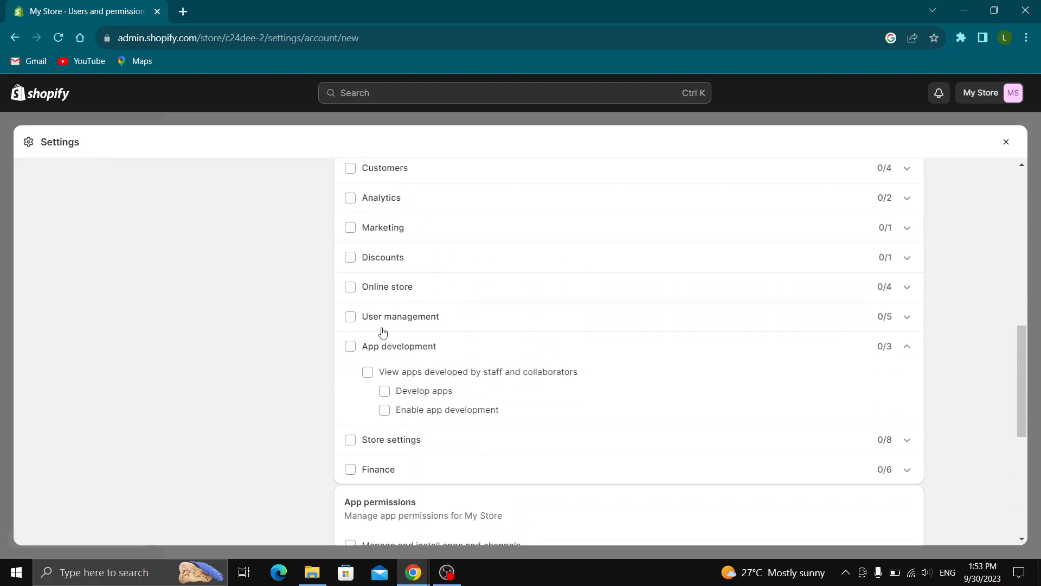
scroll(349, 324, "up", 3)
scroll(349, 324, "up", 3)
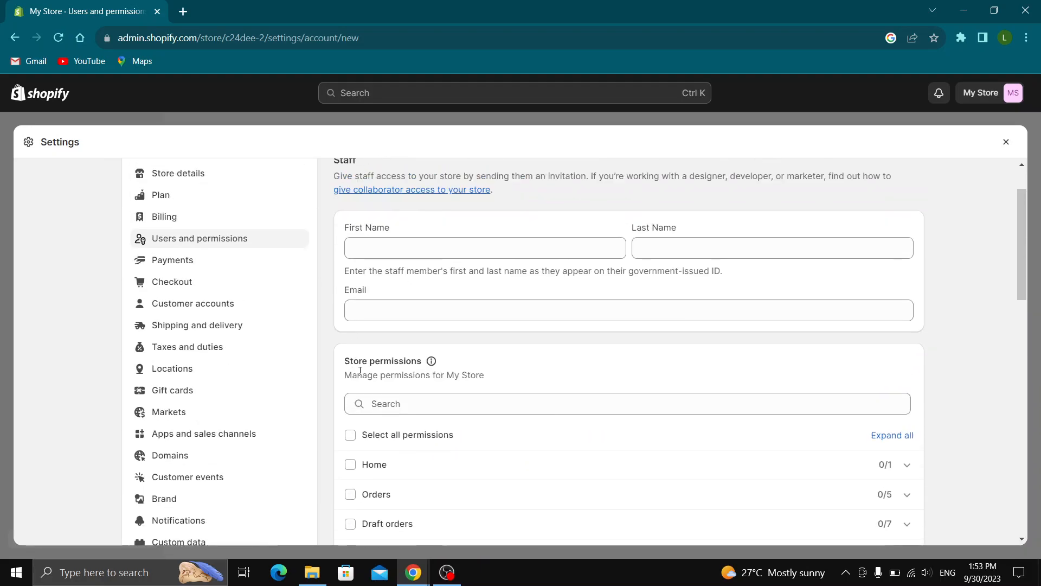
scroll(353, 261, "down", 2)
left_click(350, 231)
scroll(353, 260, "down", 8)
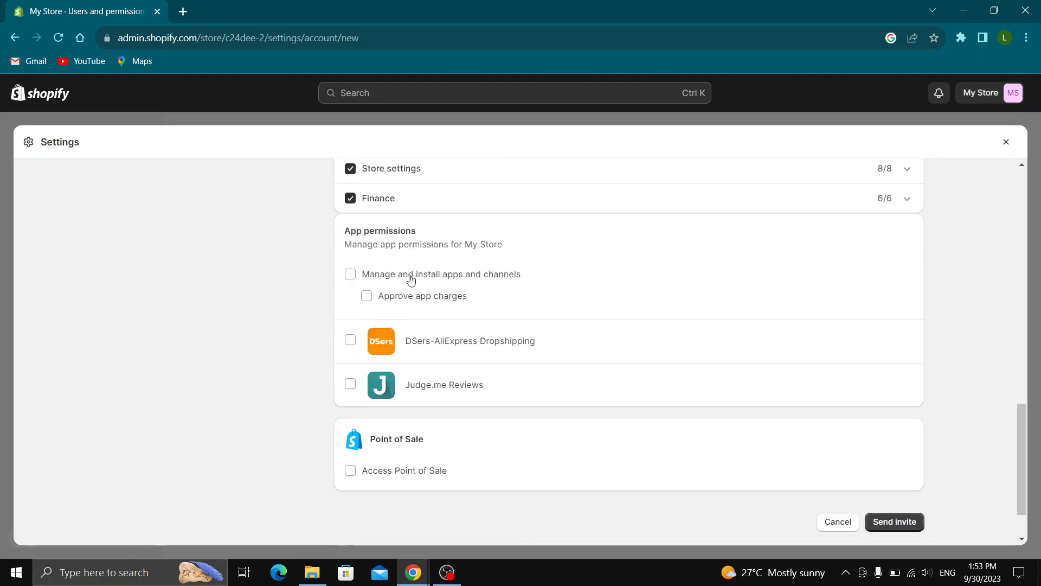
scroll(385, 298, "down", 3)
scroll(386, 298, "up", 2)
scroll(431, 337, "up", 2)
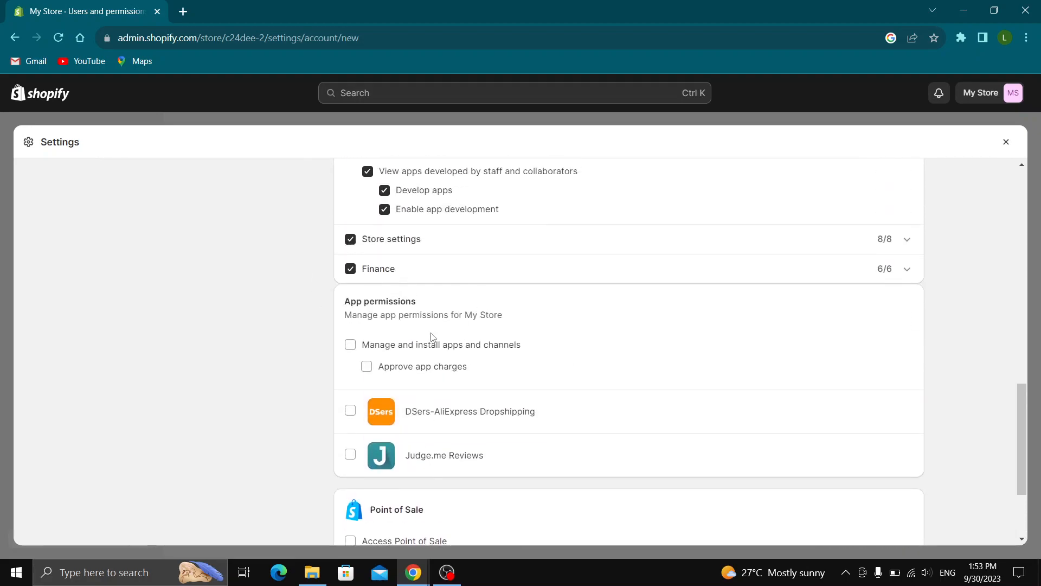
scroll(468, 305, "up", 4)
scroll(478, 324, "down", 8)
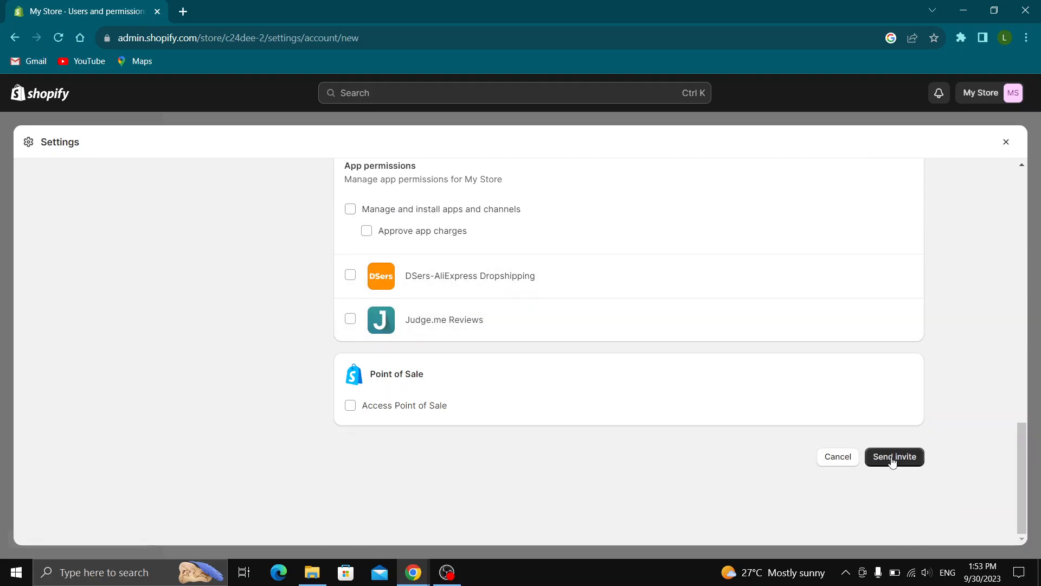
scroll(851, 407, "up", 6)
scroll(850, 398, "up", 6)
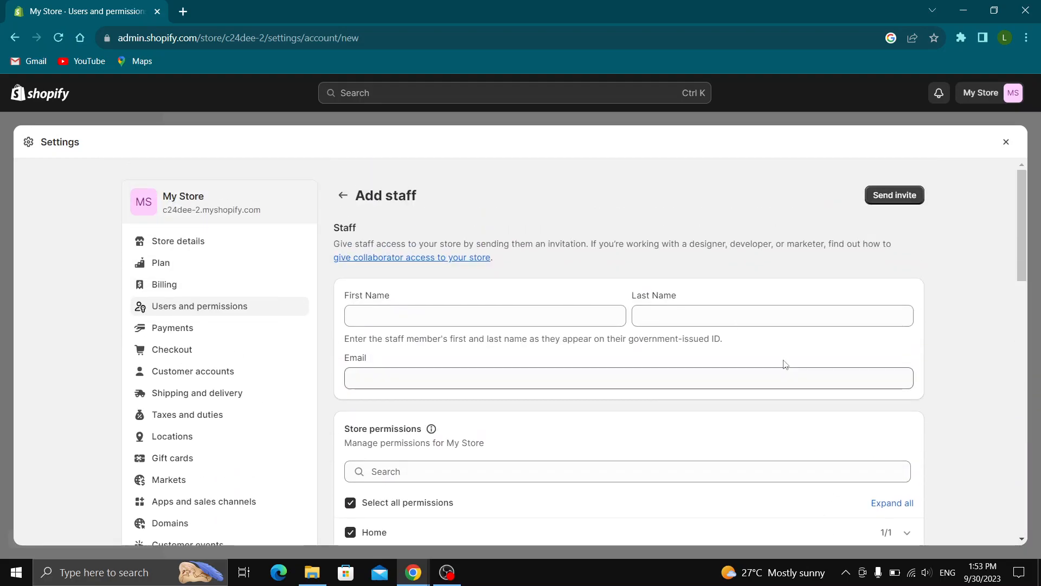
Exit Settings to the admin home and collapse the trial-expired notice
left_click(1009, 143)
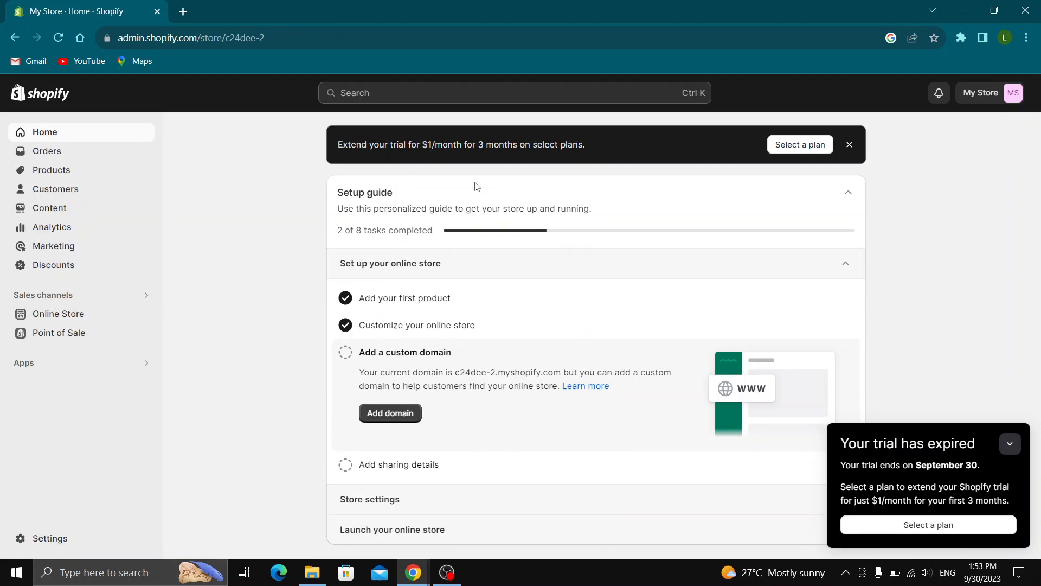
left_click(1009, 444)
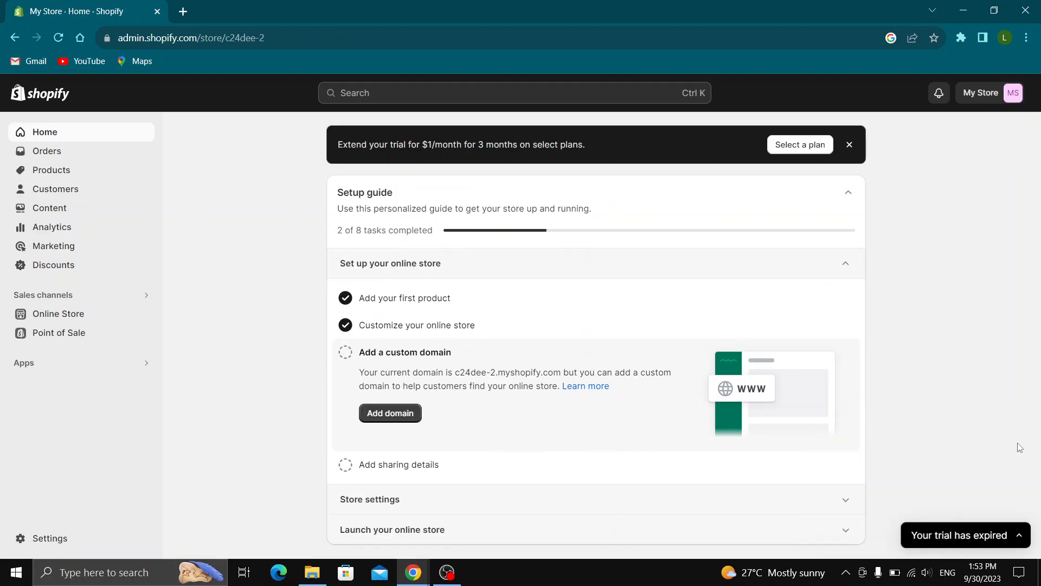